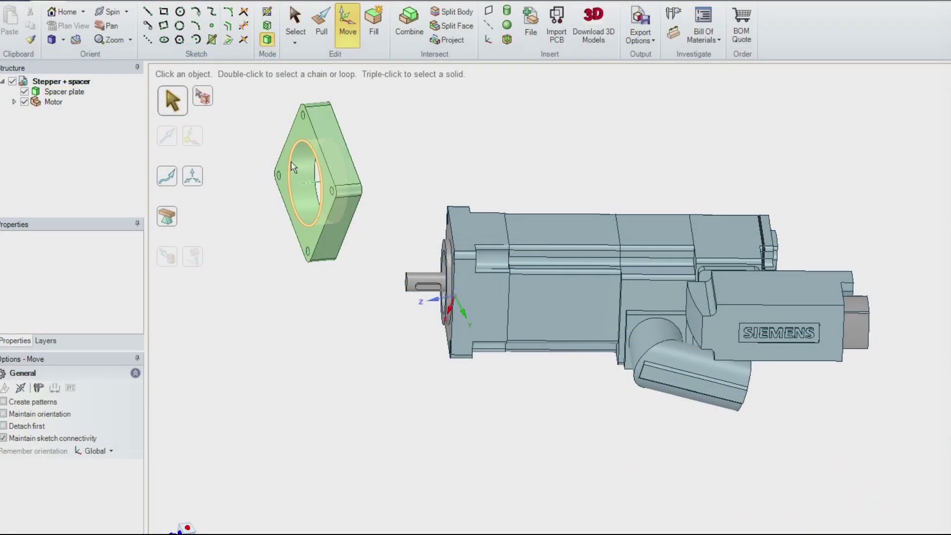
# Select the spacer plate and orbit around to inspect the motor's front flange ring.
pyautogui.click(72, 93)
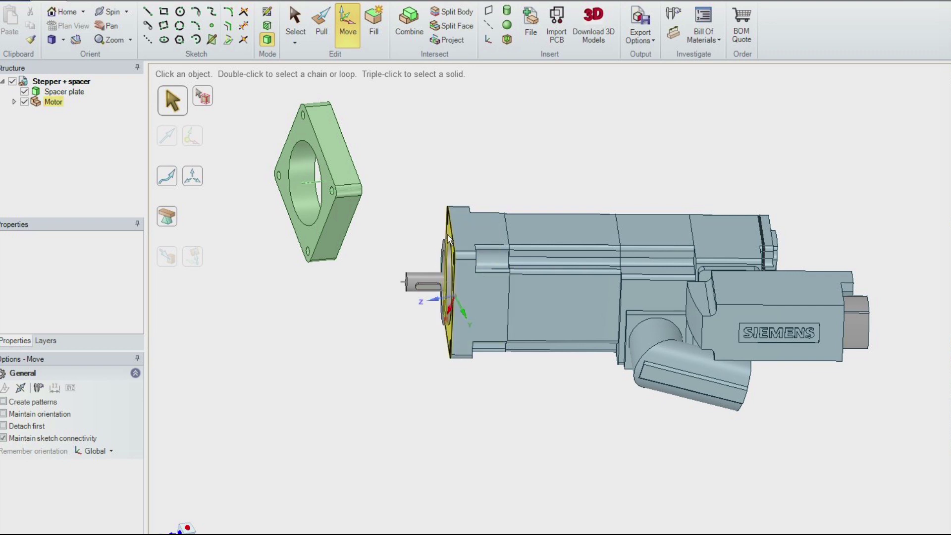
pyautogui.moveTo(429, 369); pyautogui.dragTo(525, 386, button='middle')
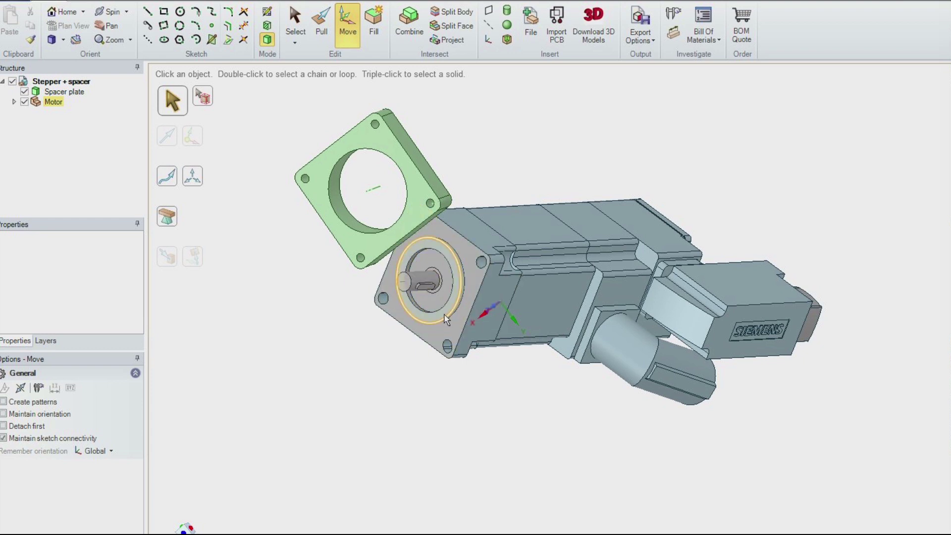
pyautogui.click(452, 299)
pyautogui.click(395, 373)
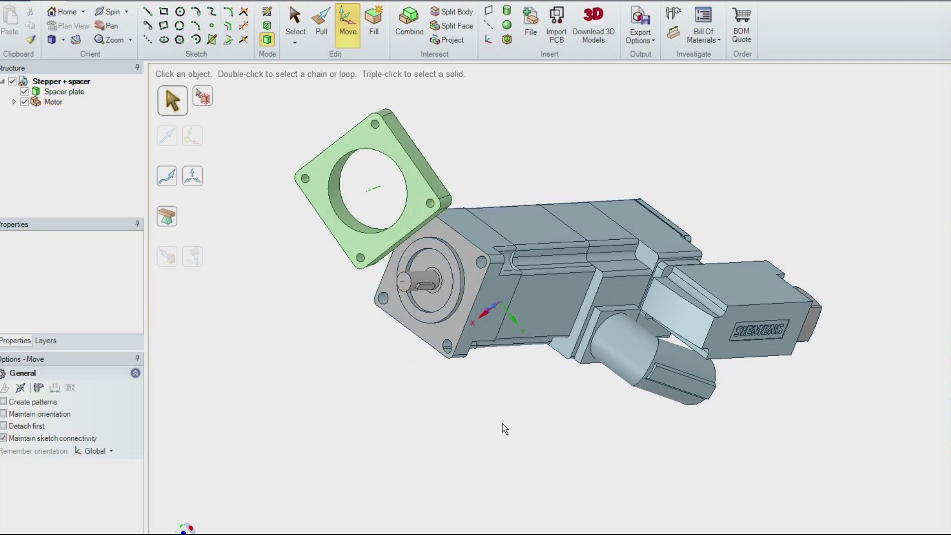
pyautogui.moveTo(537, 422); pyautogui.dragTo(482, 418, button='middle')
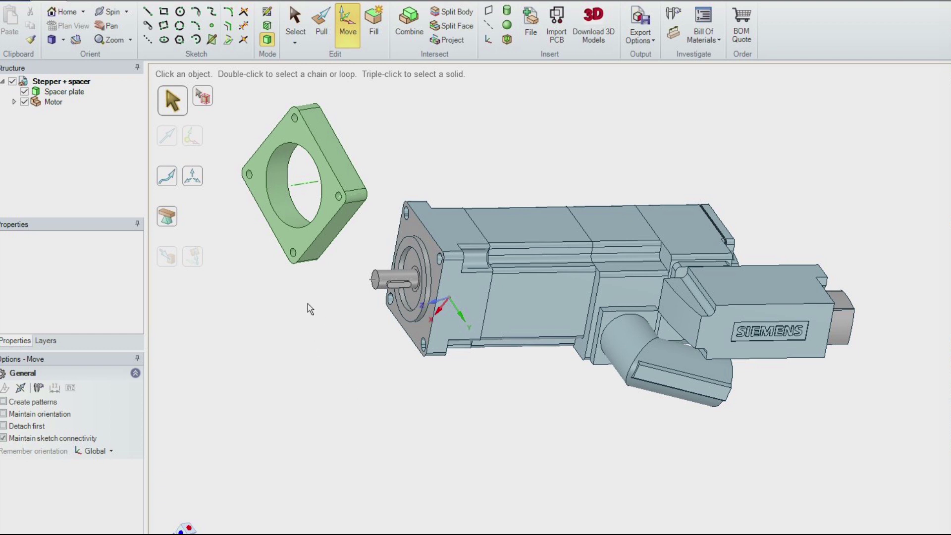
pyautogui.moveTo(310, 304); pyautogui.dragTo(278, 403, button='middle')
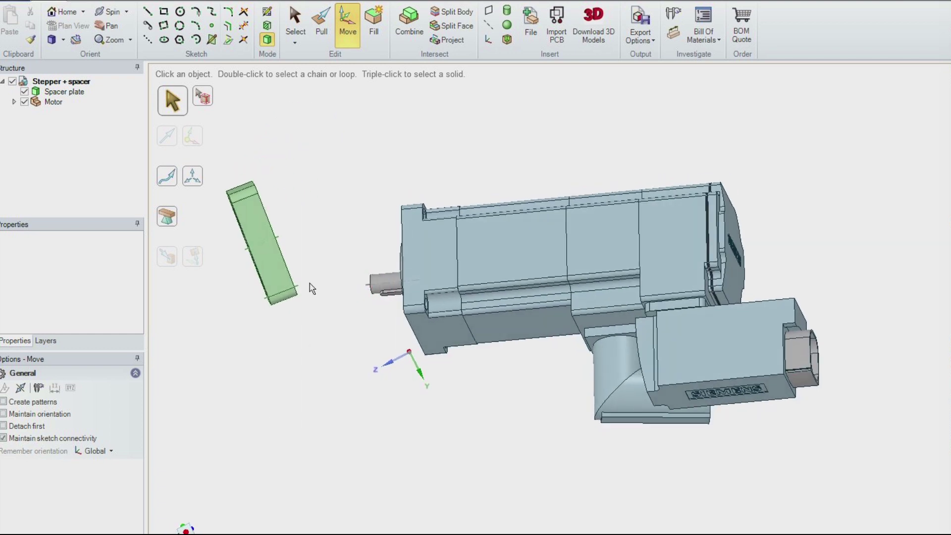
# Try selecting the plate's large face and the motor while viewing the motor's side and back.
pyautogui.click(278, 250)
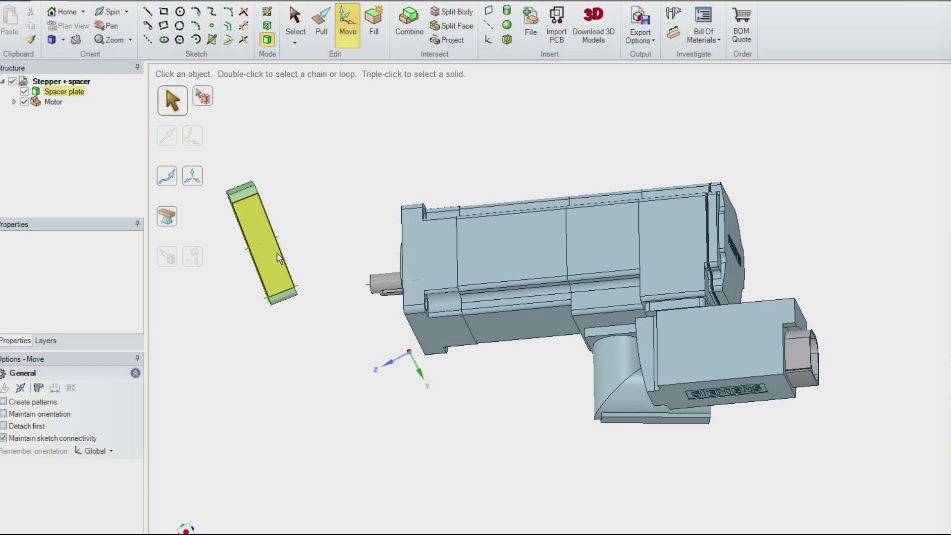
pyautogui.moveTo(353, 319); pyautogui.dragTo(416, 277, button='middle')
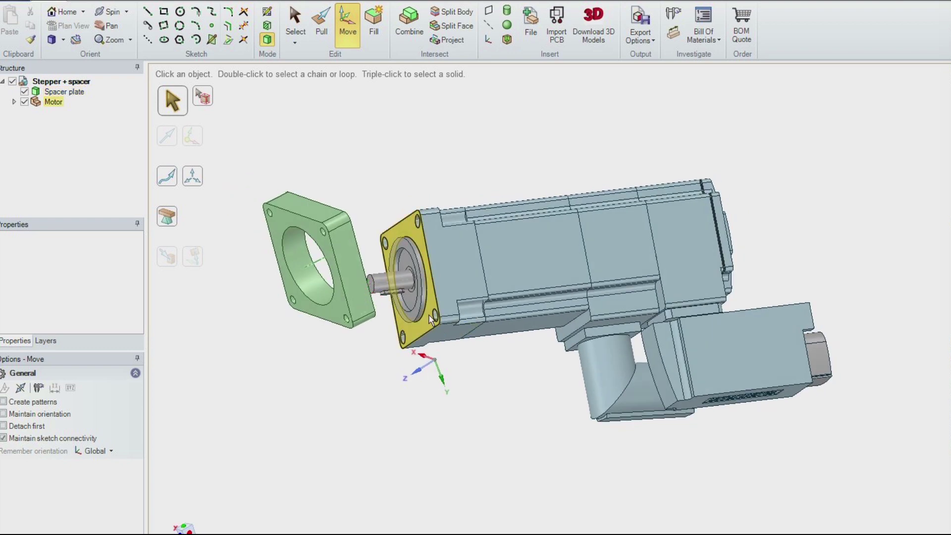
pyautogui.click(430, 252)
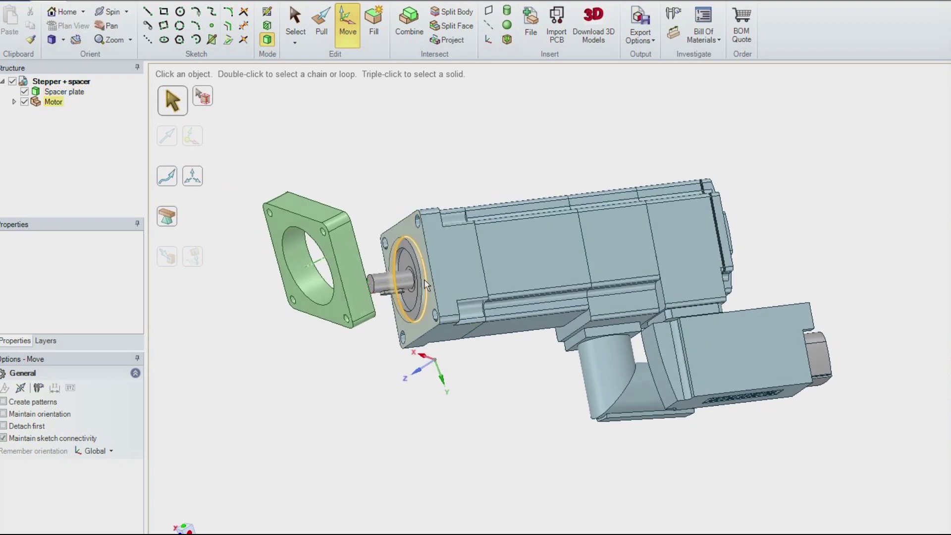
pyautogui.moveTo(359, 390); pyautogui.dragTo(349, 328, button='middle')
pyautogui.click(349, 328)
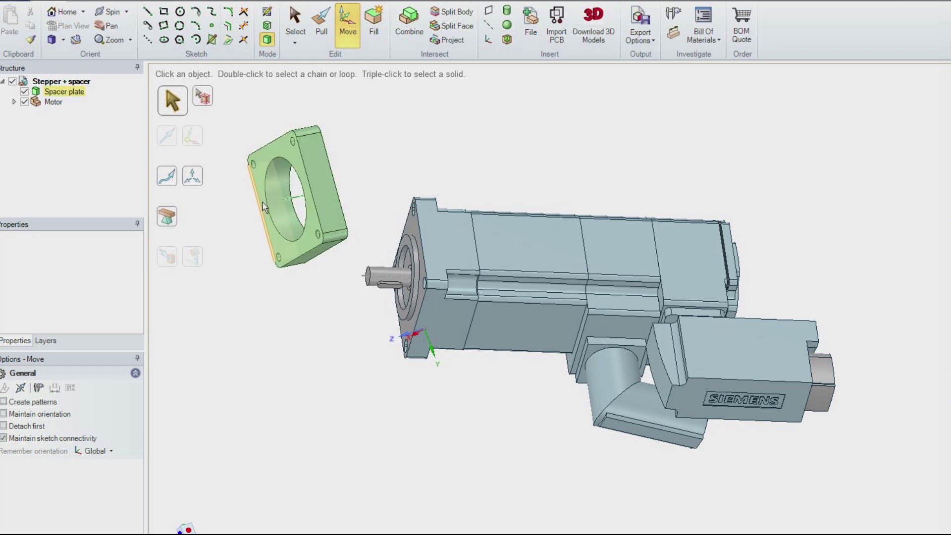
# Select the whole spacer plate from the Structure tree, ready for moving.
pyautogui.tripleClick(324, 186)
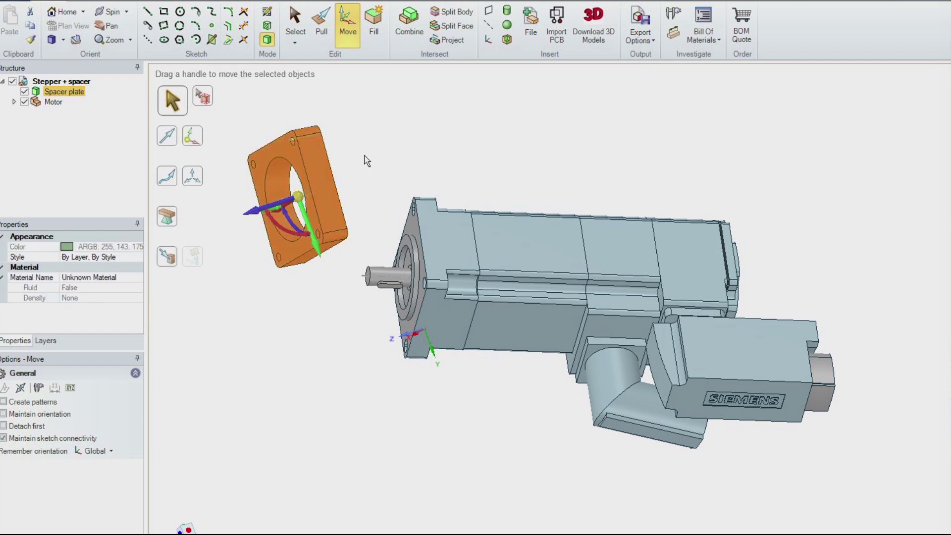
pyautogui.moveTo(367, 161)
pyautogui.mouseDown(button='middle')
pyautogui.moveTo(276, 232)
pyautogui.moveTo(301, 307)
pyautogui.moveTo(364, 208)
pyautogui.moveTo(365, 177)
pyautogui.moveTo(391, 156)
pyautogui.moveTo(371, 174)
pyautogui.mouseUp(button='middle')
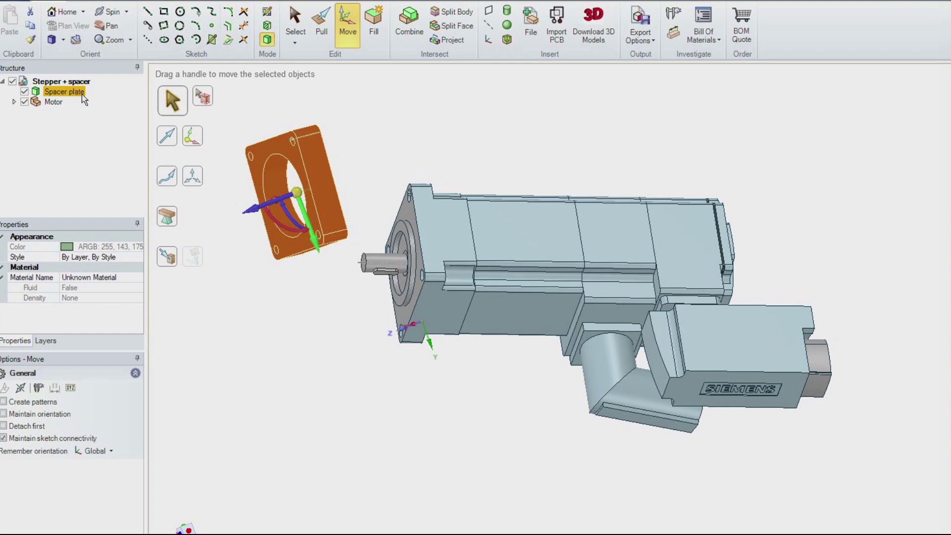
pyautogui.click(288, 355)
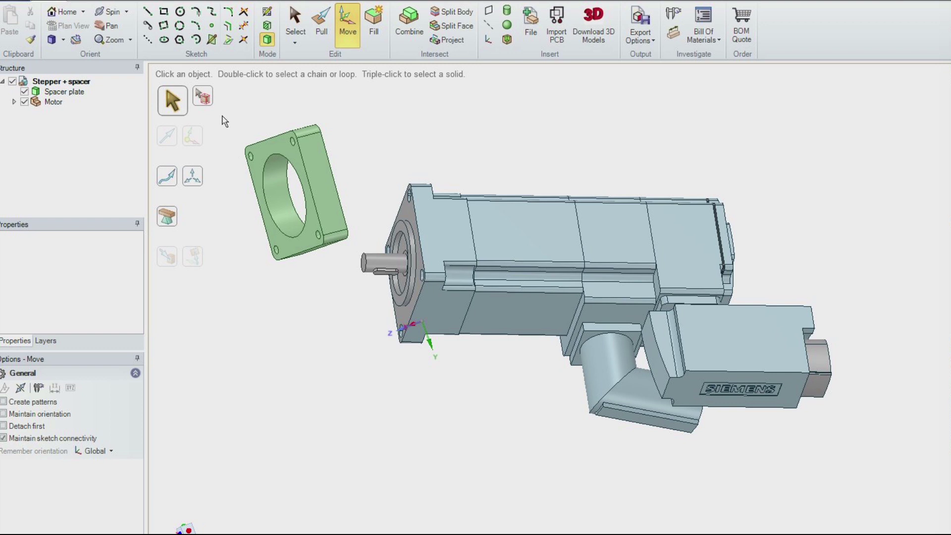
pyautogui.moveTo(221, 114); pyautogui.dragTo(352, 277)
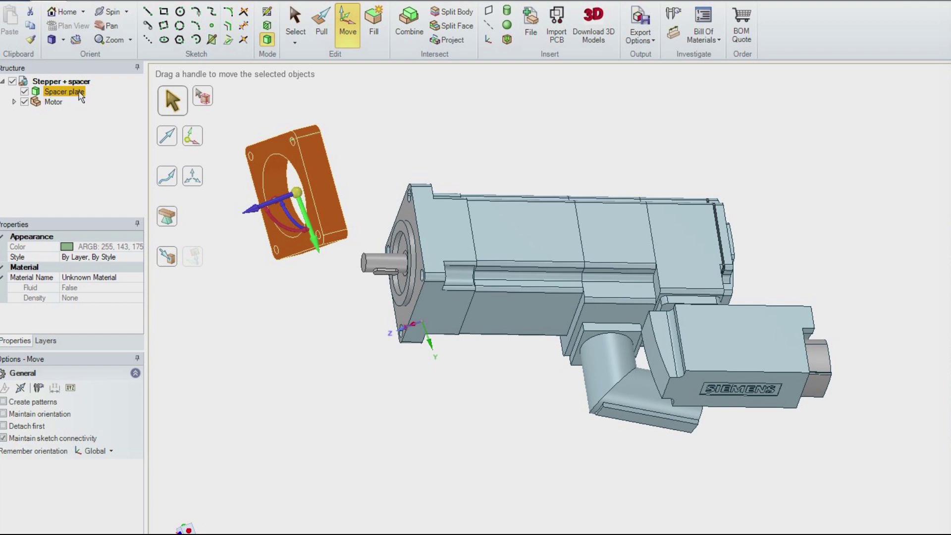
pyautogui.click(304, 308)
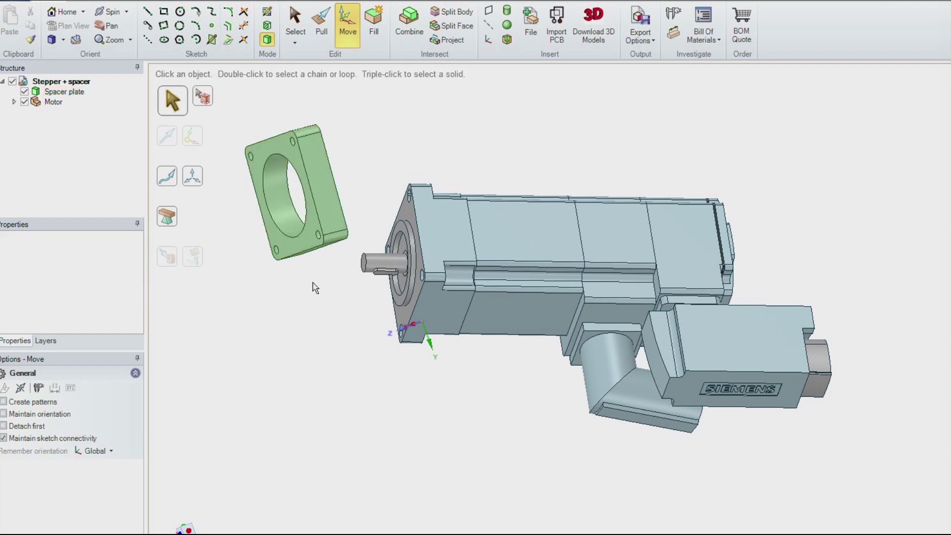
pyautogui.click(64, 92)
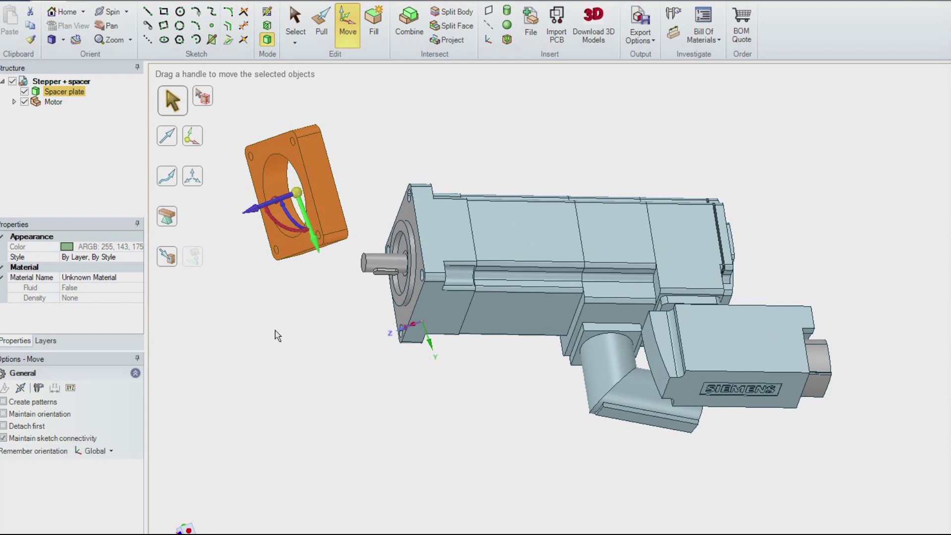
# Drag the Move handle's pivot ball onto the centre of the plate's bore hole.
pyautogui.moveTo(323, 333); pyautogui.dragTo(196, 345, button='middle')
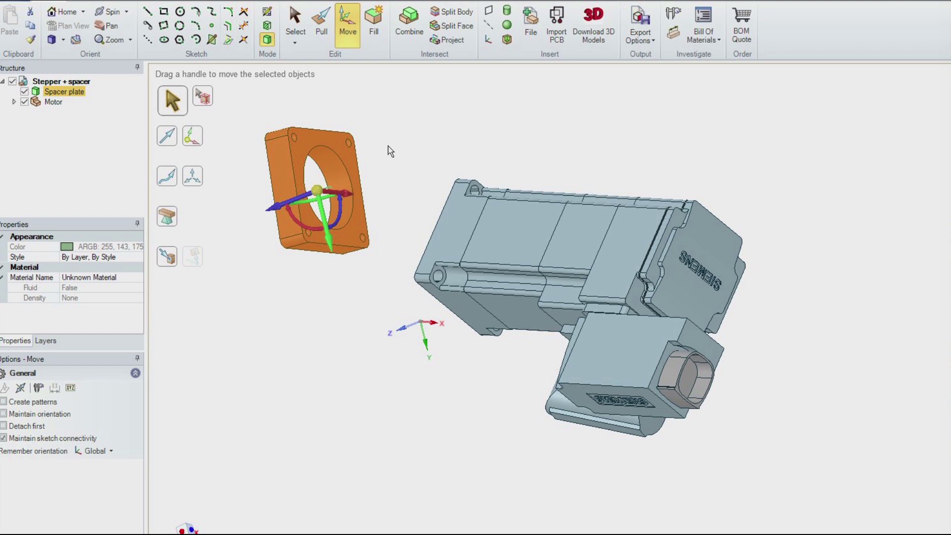
pyautogui.moveTo(390, 151); pyautogui.dragTo(413, 207, button='middle')
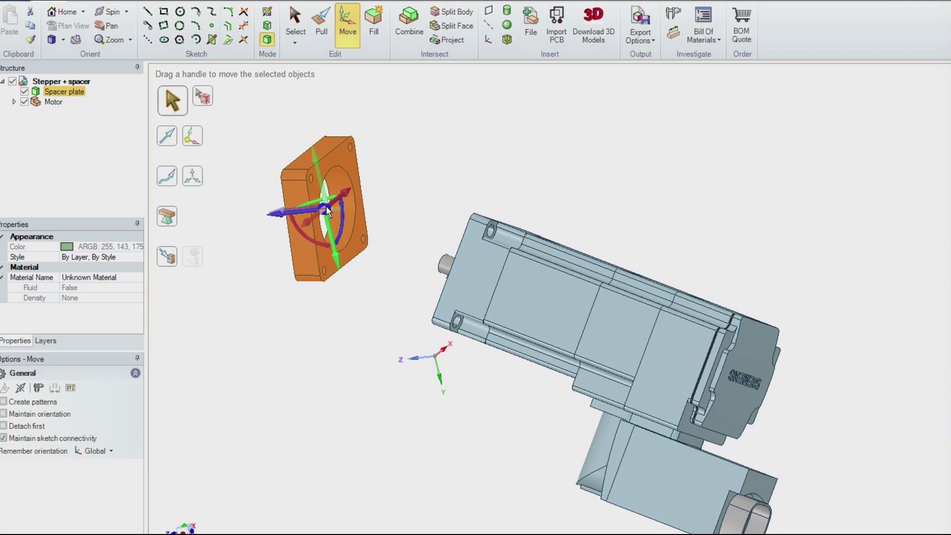
pyautogui.moveTo(326, 206); pyautogui.dragTo(357, 230)
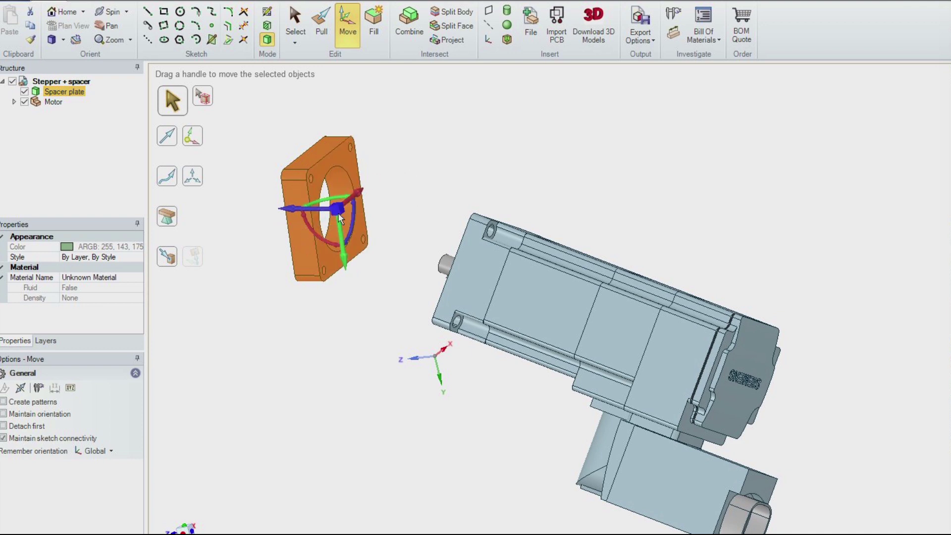
pyautogui.moveTo(409, 160); pyautogui.dragTo(409, 219, button='middle')
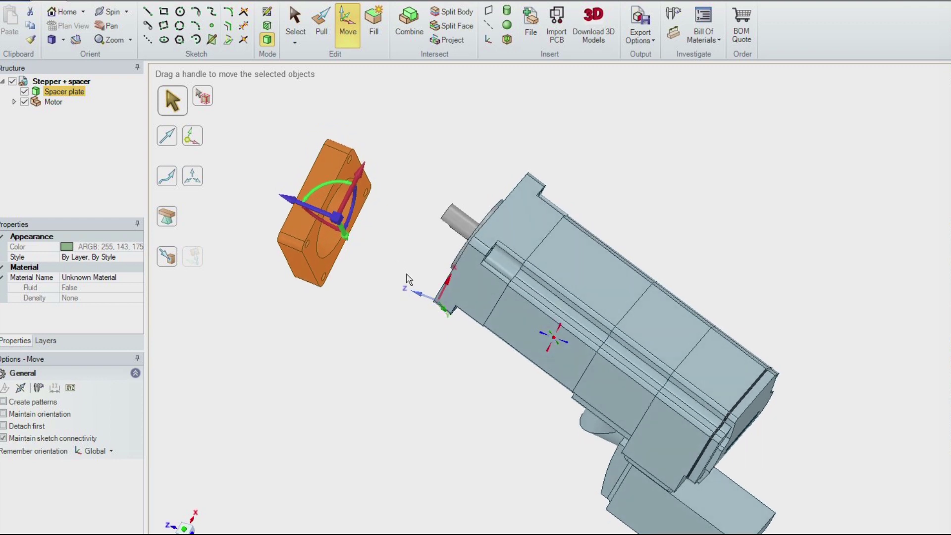
pyautogui.moveTo(409, 282); pyautogui.dragTo(467, 143, button='middle')
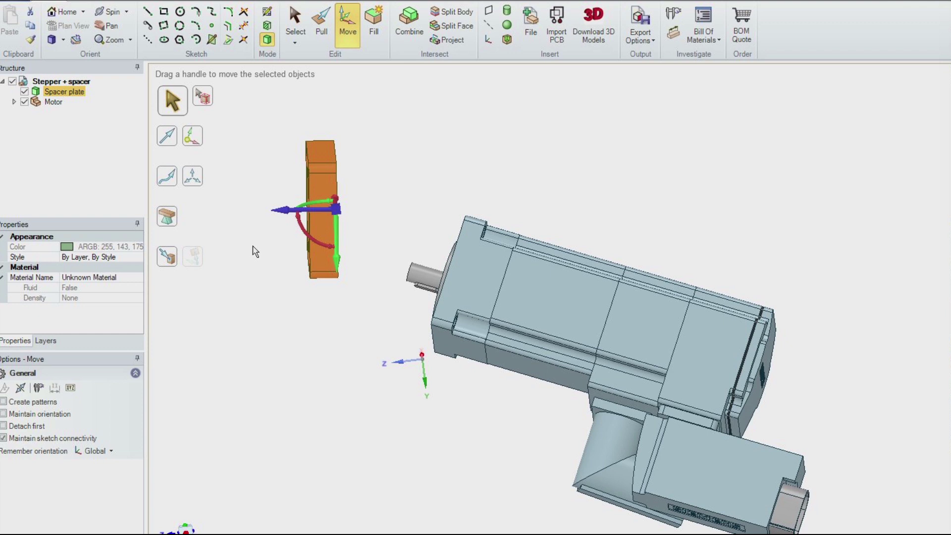
# Choose the plate's bore axis for rotation and start orienting it to a reference object.
pyautogui.click(284, 213)
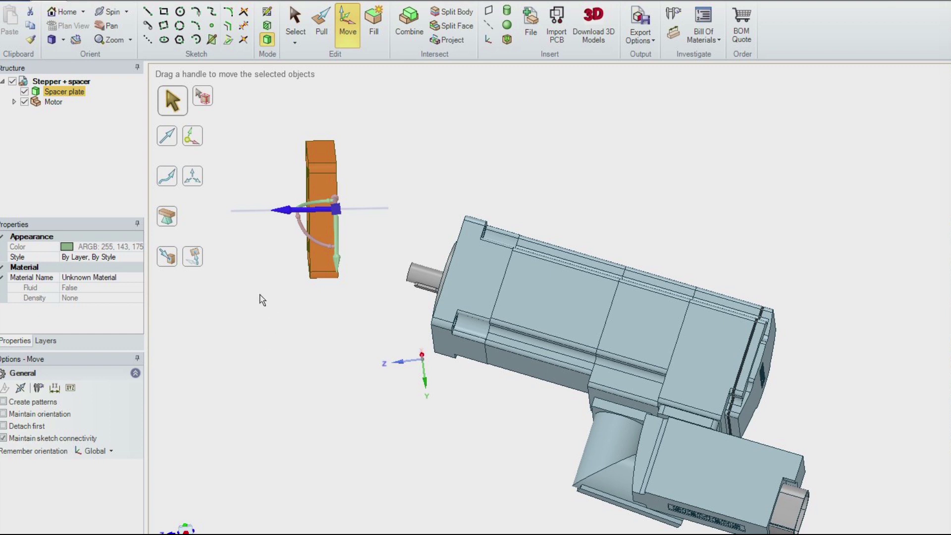
pyautogui.click(198, 260)
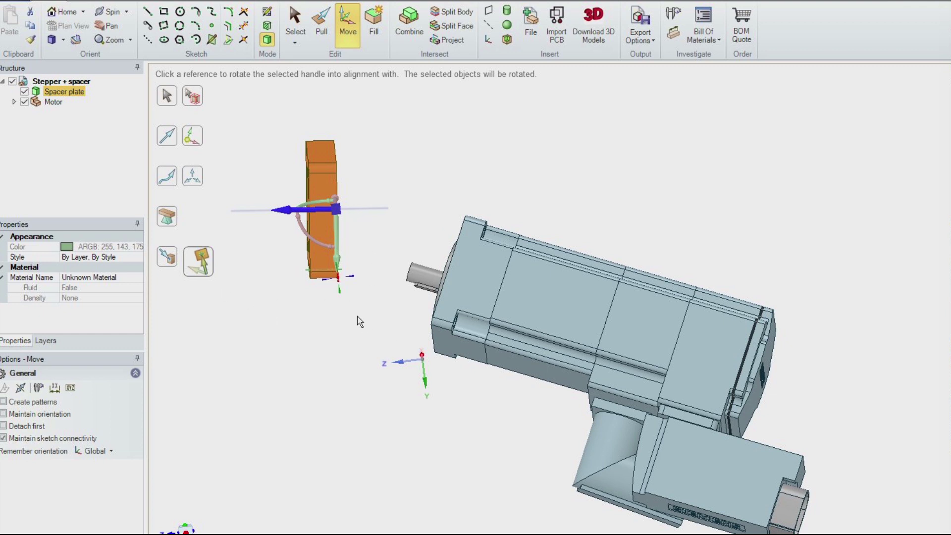
# Align the spacer plate parallel to the motor's flange face, viewing it side-on.
pyautogui.moveTo(361, 322); pyautogui.dragTo(447, 259, button='middle')
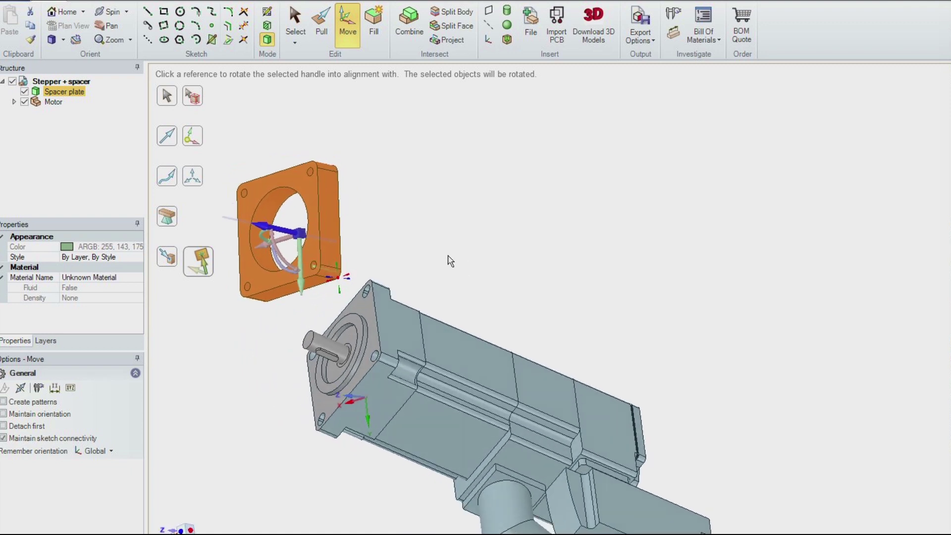
pyautogui.click(367, 311)
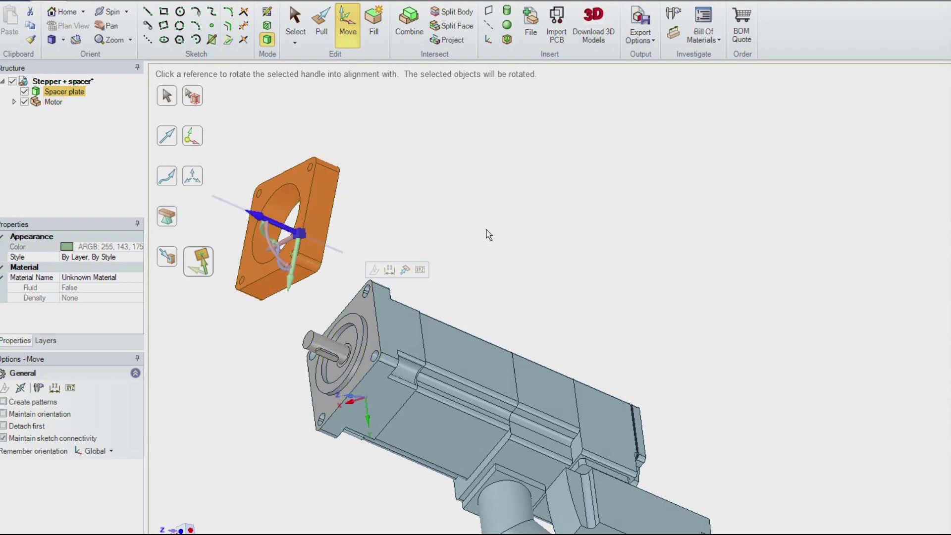
pyautogui.moveTo(477, 237); pyautogui.dragTo(402, 238, button='middle')
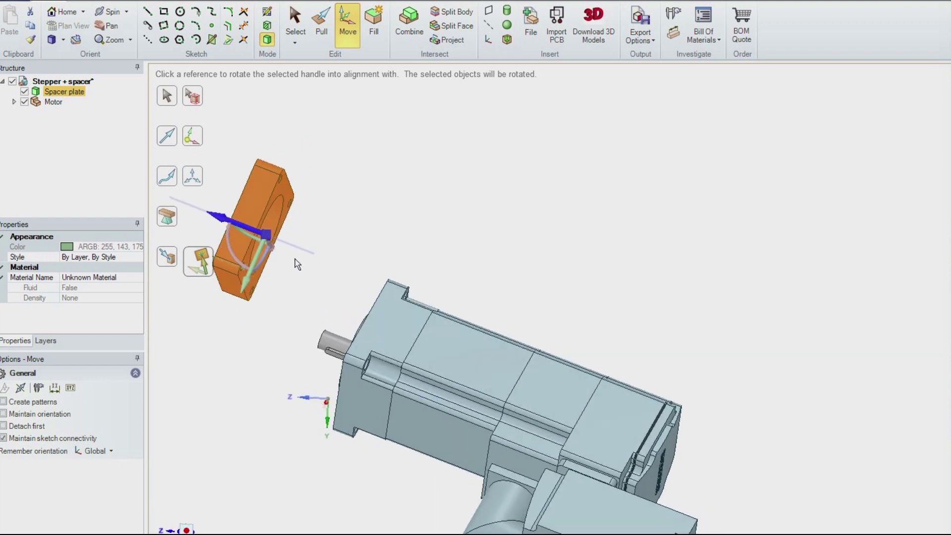
# Reorient the Move handle's blue axis to the plate's top edge.
pyautogui.click(262, 232)
pyautogui.click(255, 203)
pyautogui.moveTo(352, 215); pyautogui.dragTo(493, 221, button='middle')
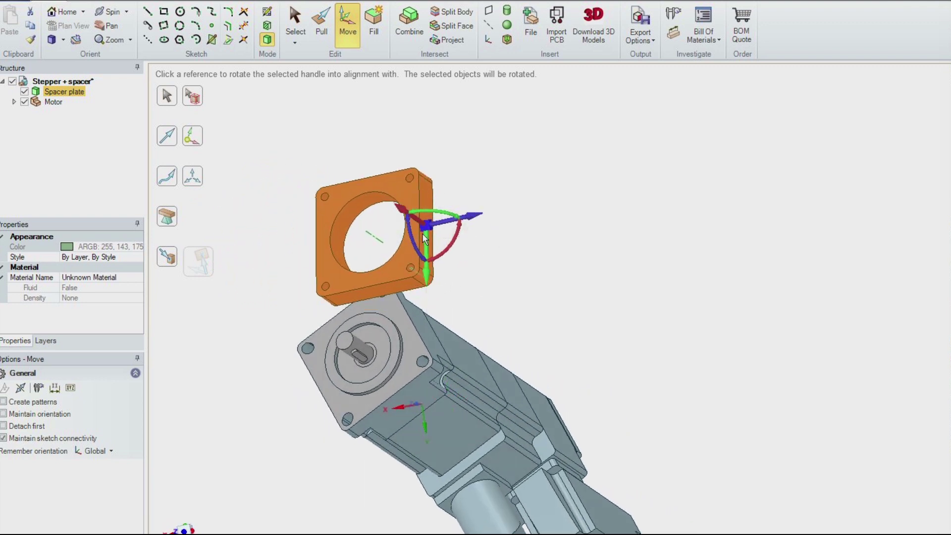
# Rotate the plate about the handle axis up to the motor's chamfer face.
pyautogui.click(470, 219)
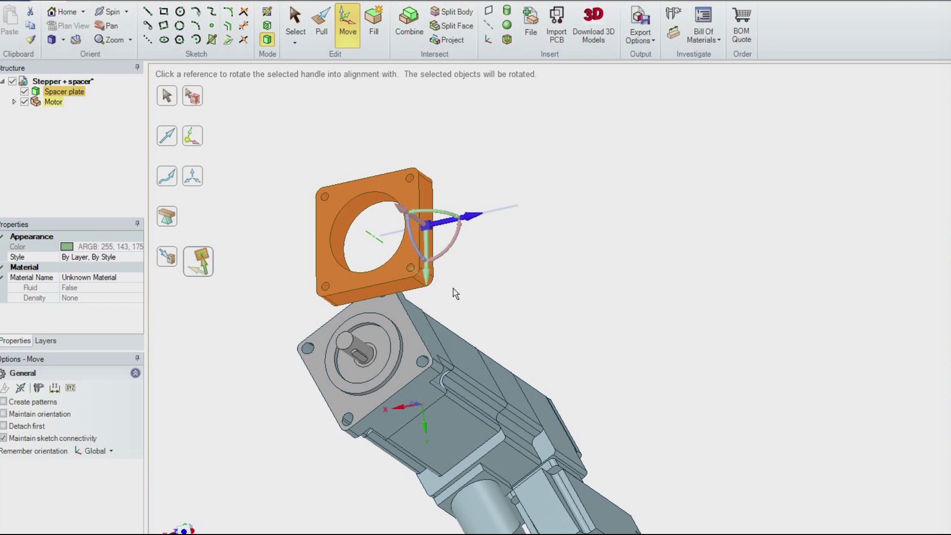
pyautogui.click(419, 331)
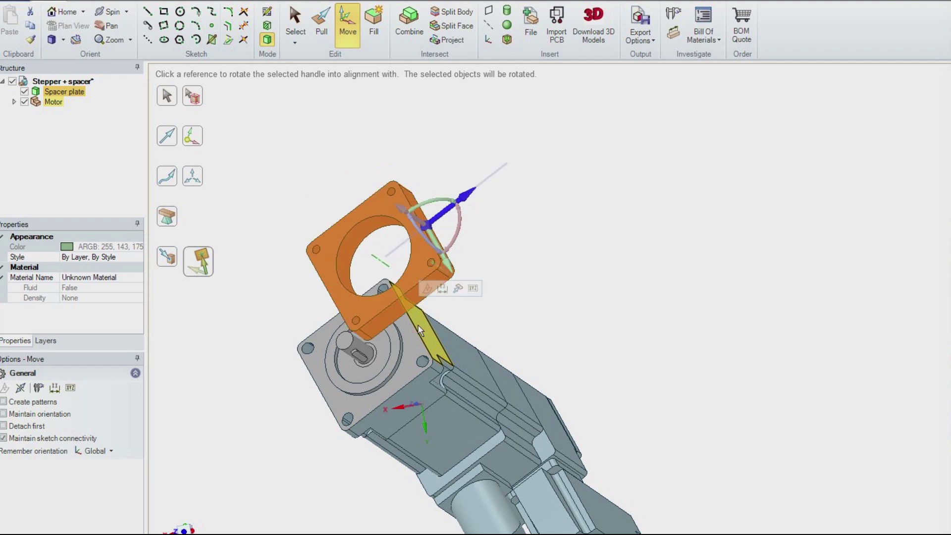
pyautogui.moveTo(527, 279); pyautogui.dragTo(665, 295, button='middle')
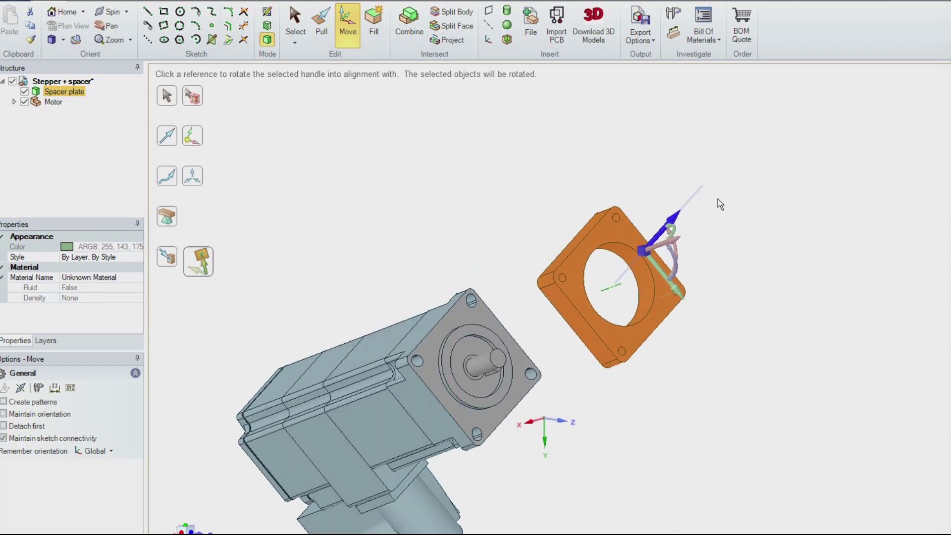
# Snap the Move handle to the plate hole's centre, aligned with the hole's axis.
pyautogui.click(635, 258)
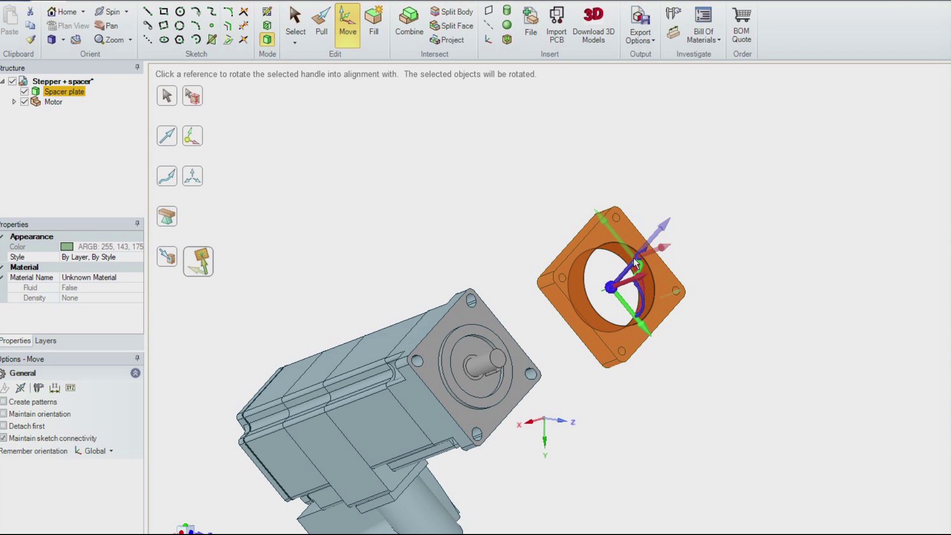
pyautogui.click(634, 258)
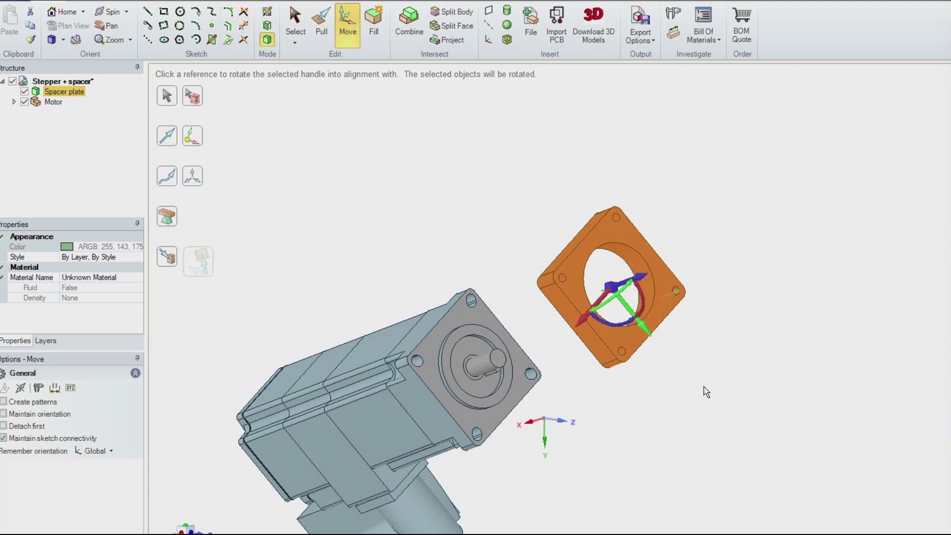
pyautogui.moveTo(696, 402)
pyautogui.mouseDown(button='middle')
pyautogui.moveTo(728, 373)
pyautogui.moveTo(798, 369)
pyautogui.moveTo(827, 435)
pyautogui.moveTo(753, 438)
pyautogui.moveTo(707, 403)
pyautogui.mouseUp(button='middle')
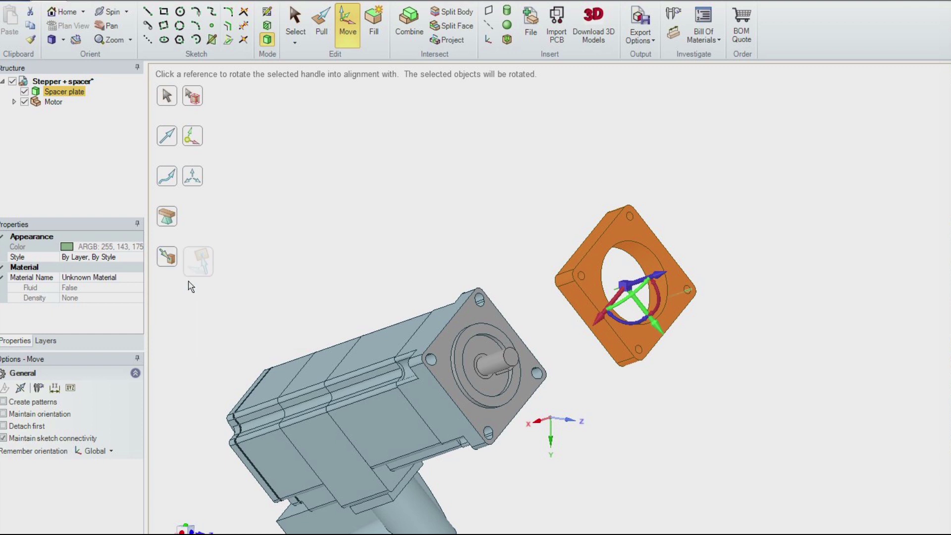
# Zoom in and move the plate along its axis up to the motor flange's ring edge.
pyautogui.click(166, 260)
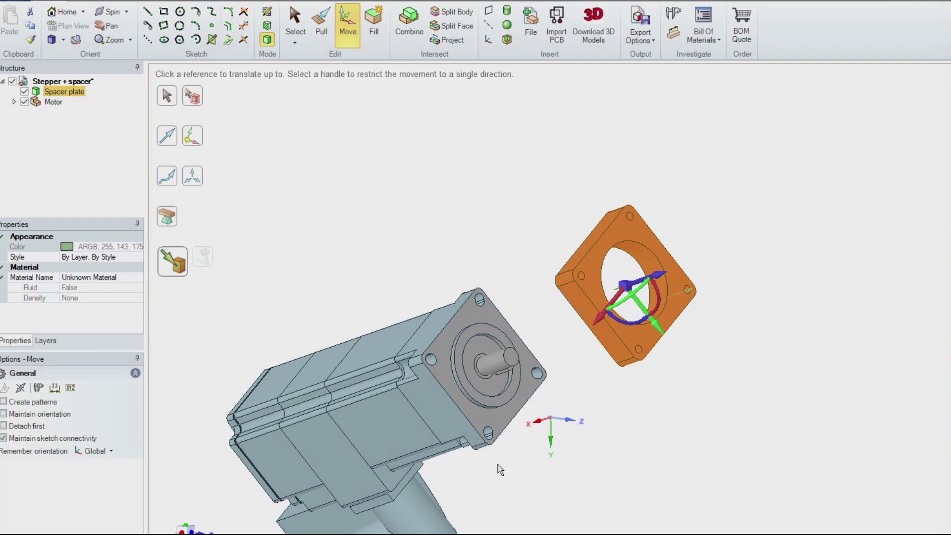
pyautogui.scroll(5, 498, 476)
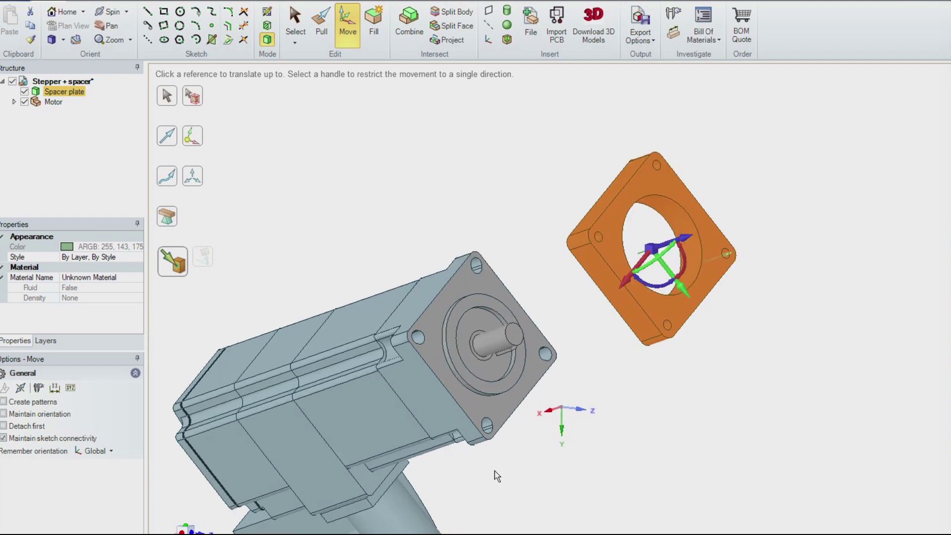
pyautogui.scroll(1, 498, 475)
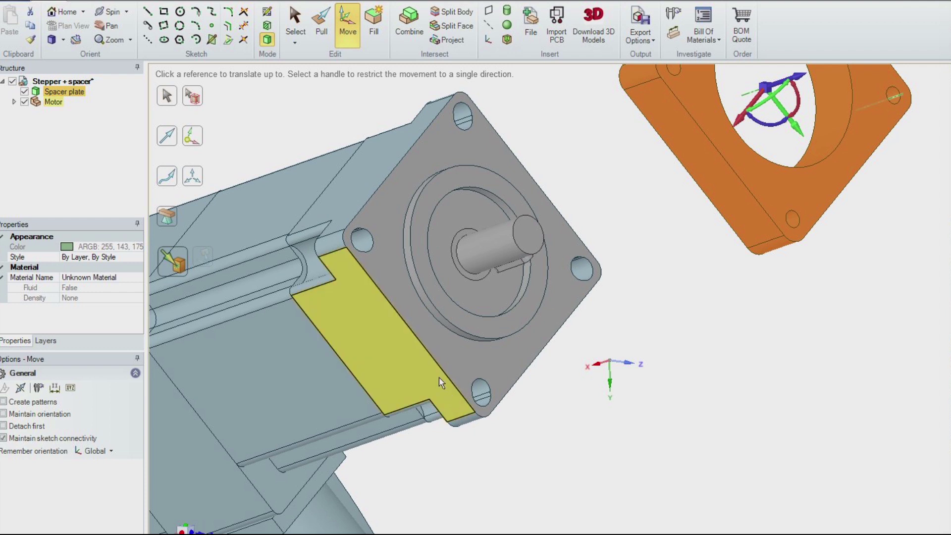
pyautogui.click(420, 298)
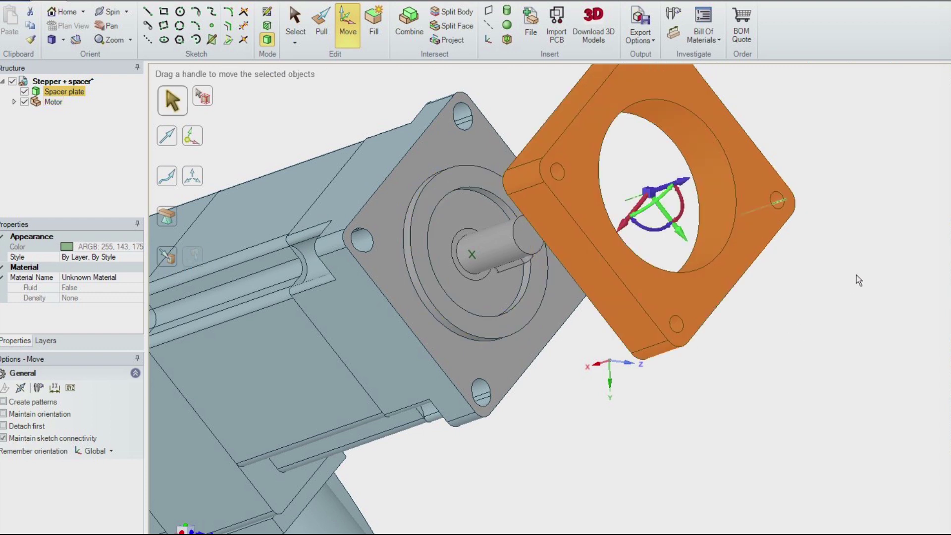
# Turn the view toward the motor flange and anchor the Move handle at the bore's centre.
pyautogui.moveTo(858, 277); pyautogui.dragTo(888, 270, button='middle')
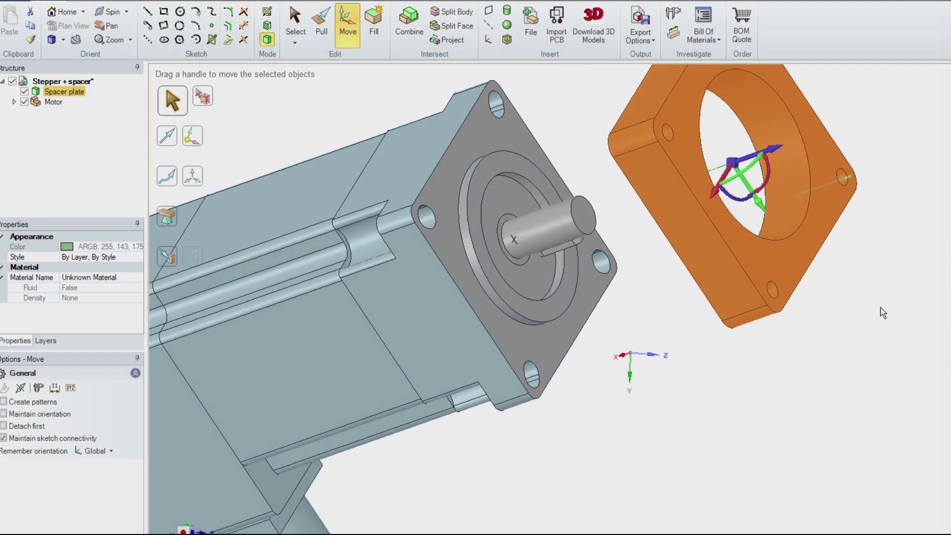
pyautogui.scroll(-4, 882, 312)
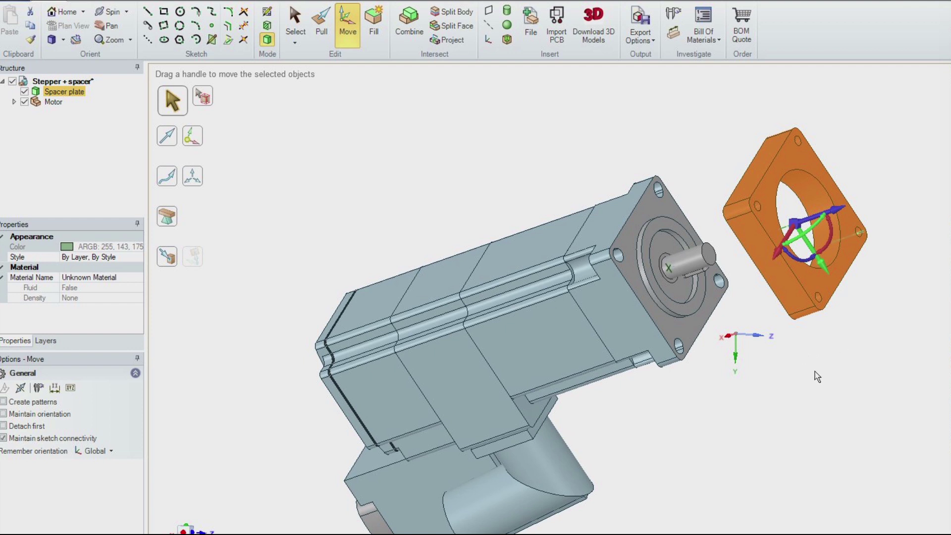
pyautogui.moveTo(831, 361); pyautogui.dragTo(901, 341, button='middle')
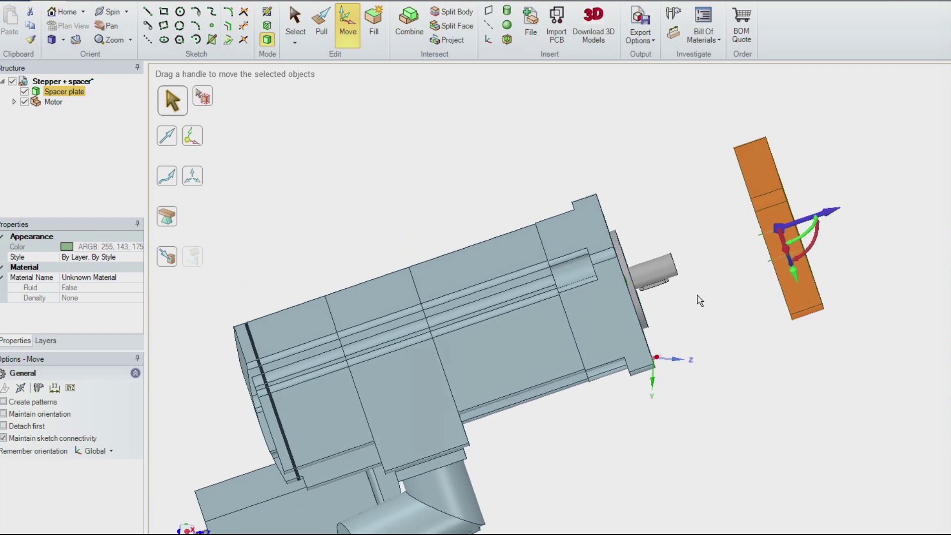
pyautogui.moveTo(724, 388); pyautogui.dragTo(772, 382, button='middle')
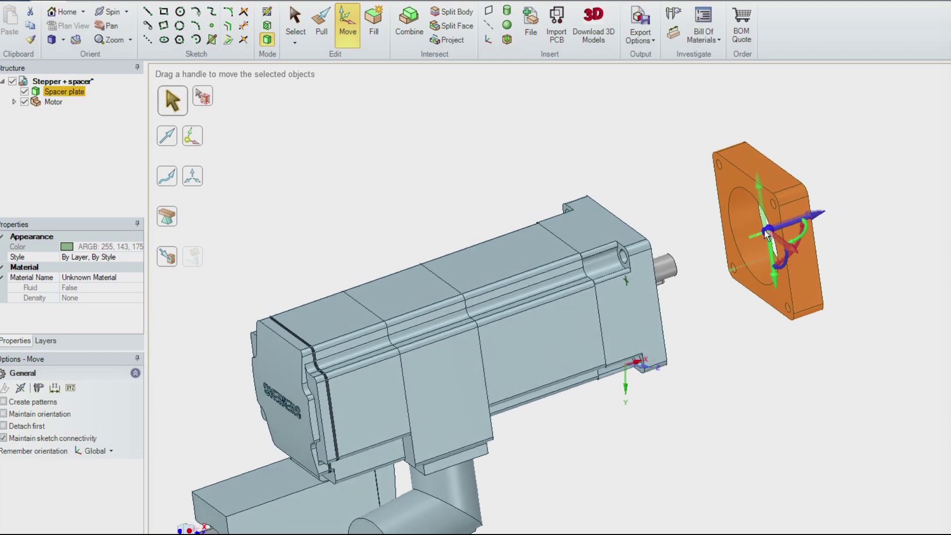
pyautogui.moveTo(765, 232); pyautogui.dragTo(731, 246)
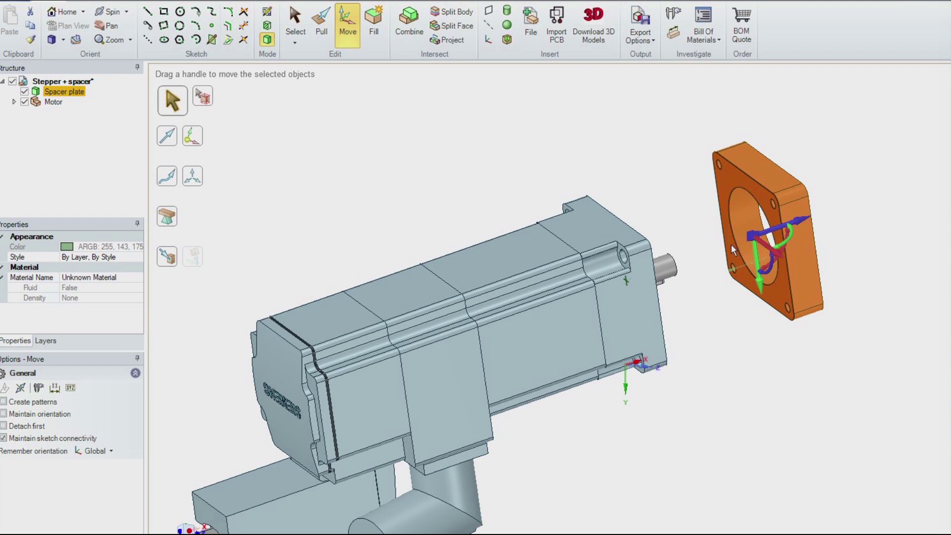
pyautogui.moveTo(869, 240); pyautogui.dragTo(839, 292, button='middle')
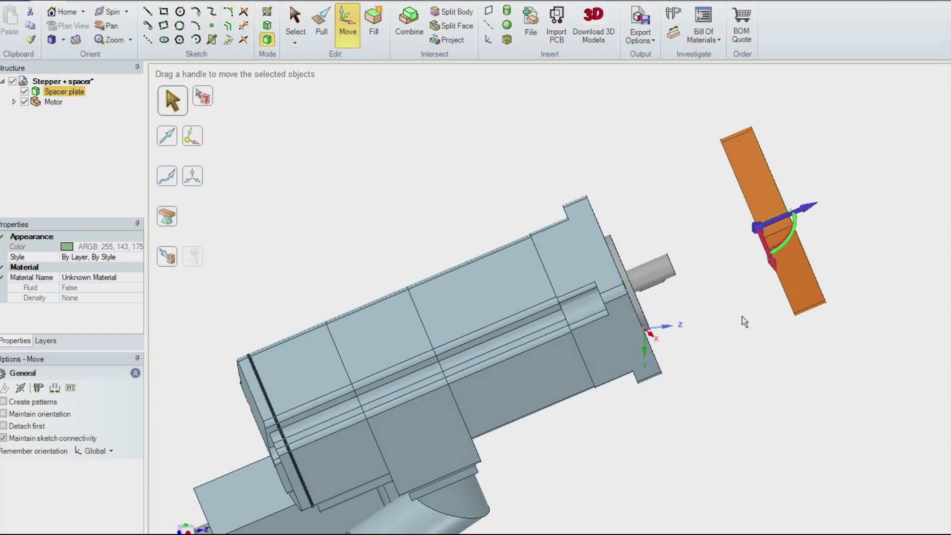
pyautogui.moveTo(746, 317); pyautogui.dragTo(711, 372, button='middle')
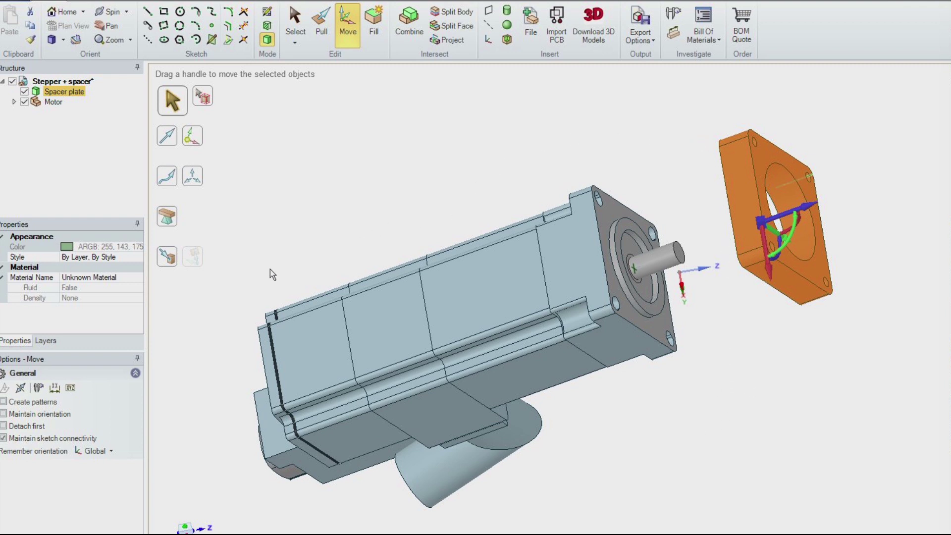
# Seat the plate flush onto the motor's flange face with Up To, then view the assembly from the front.
pyautogui.click(173, 257)
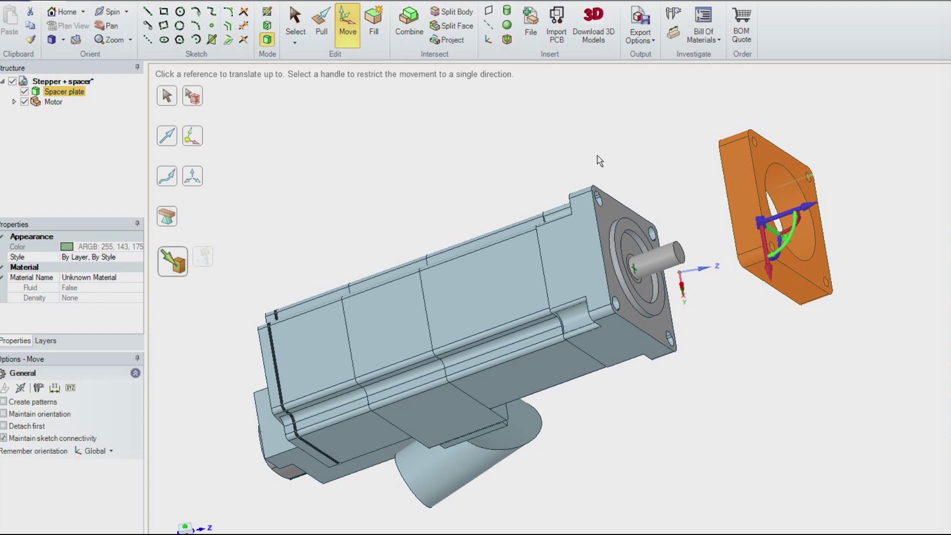
pyautogui.click(611, 208)
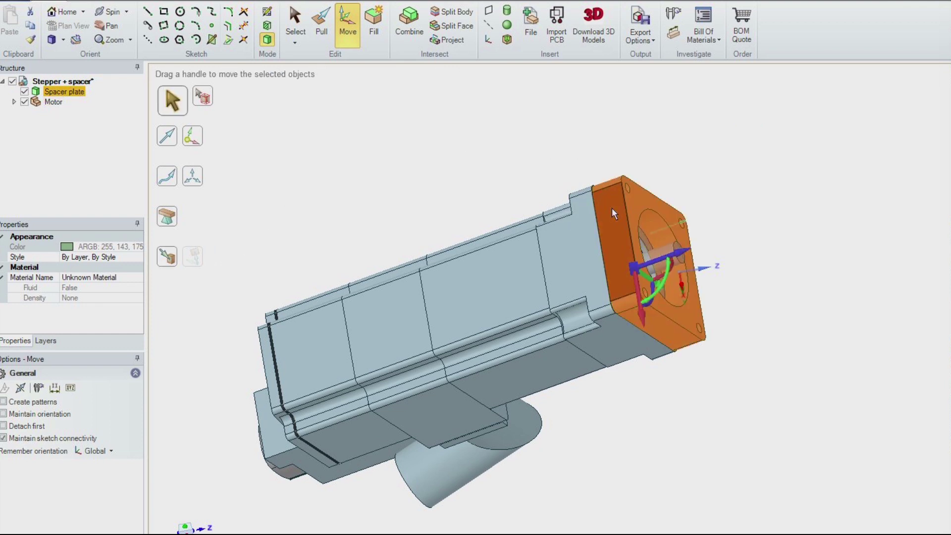
pyautogui.click(810, 253)
pyautogui.moveTo(812, 255); pyautogui.dragTo(718, 269, button='middle')
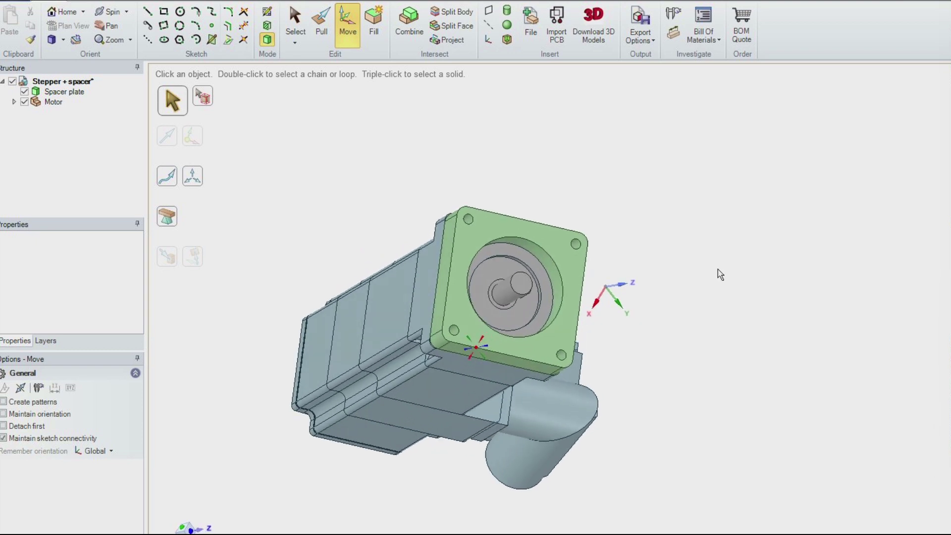